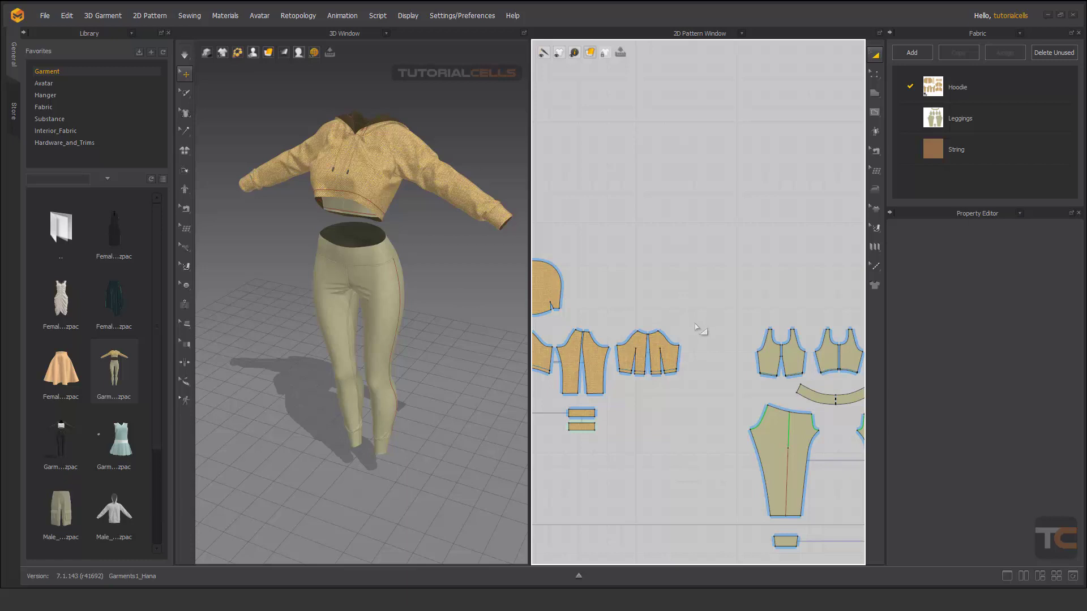
# - Examine the hoodie and leggings patterns in the 2D Pattern Window by panning across them and zooming in and out
pyautogui.moveTo(697, 325)
pyautogui.mouseDown(button='middle')
pyautogui.moveTo(672, 308)
pyautogui.moveTo(697, 216)
pyautogui.moveTo(750, 288)
pyautogui.moveTo(705, 309)
pyautogui.mouseUp(button='middle')
pyautogui.moveTo(624, 320); pyautogui.dragTo(679, 294, button='middle')
pyautogui.moveTo(678, 294); pyautogui.dragTo(629, 306, button='right')
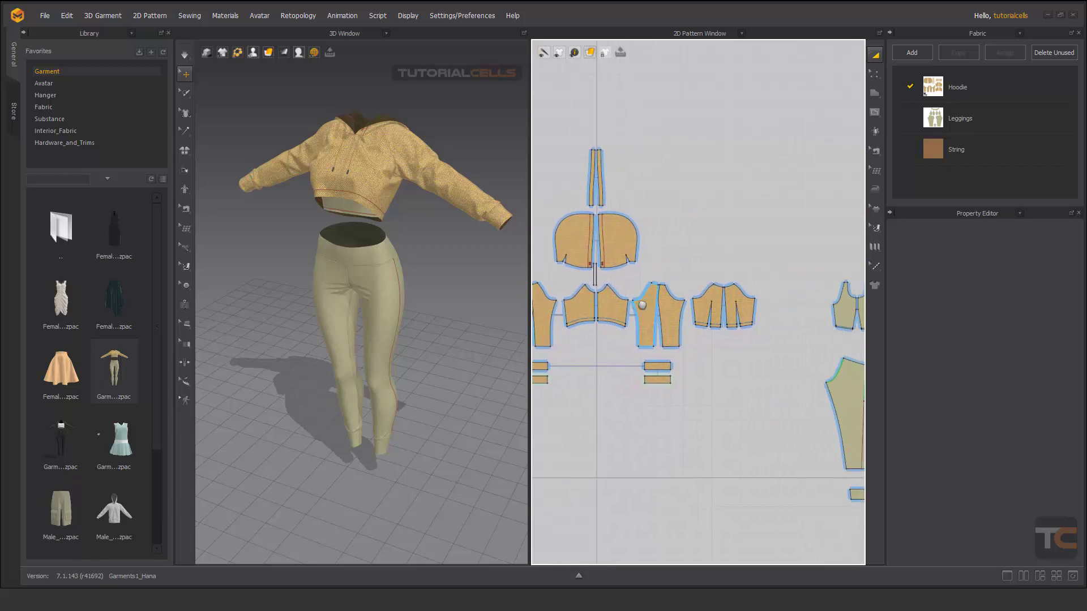
pyautogui.moveTo(821, 265); pyautogui.dragTo(638, 226, button='right')
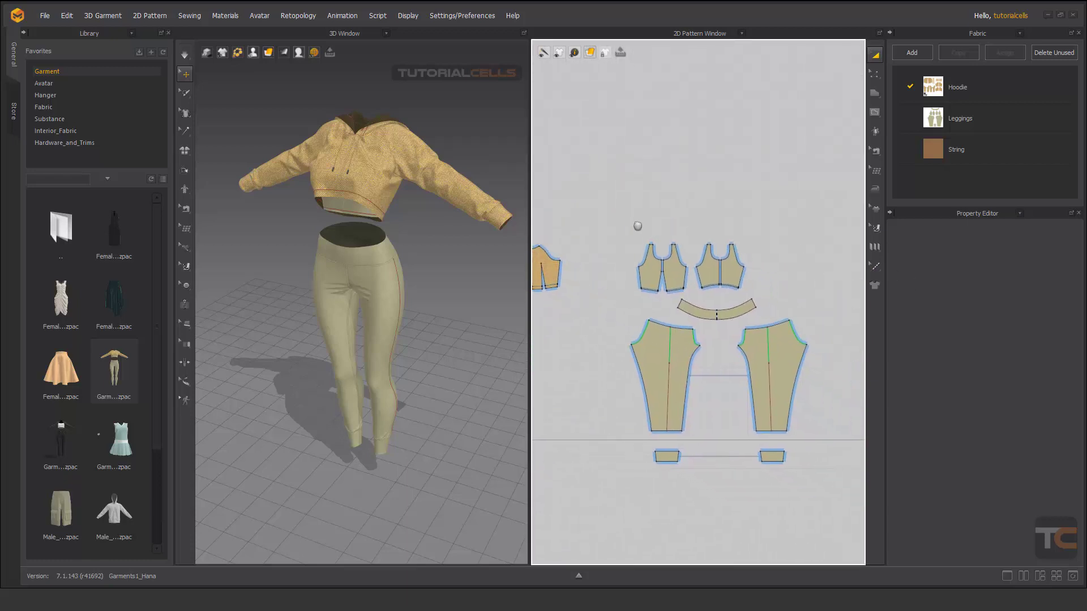
pyautogui.scroll(1, 690, 264)
pyautogui.scroll(-3, 691, 264)
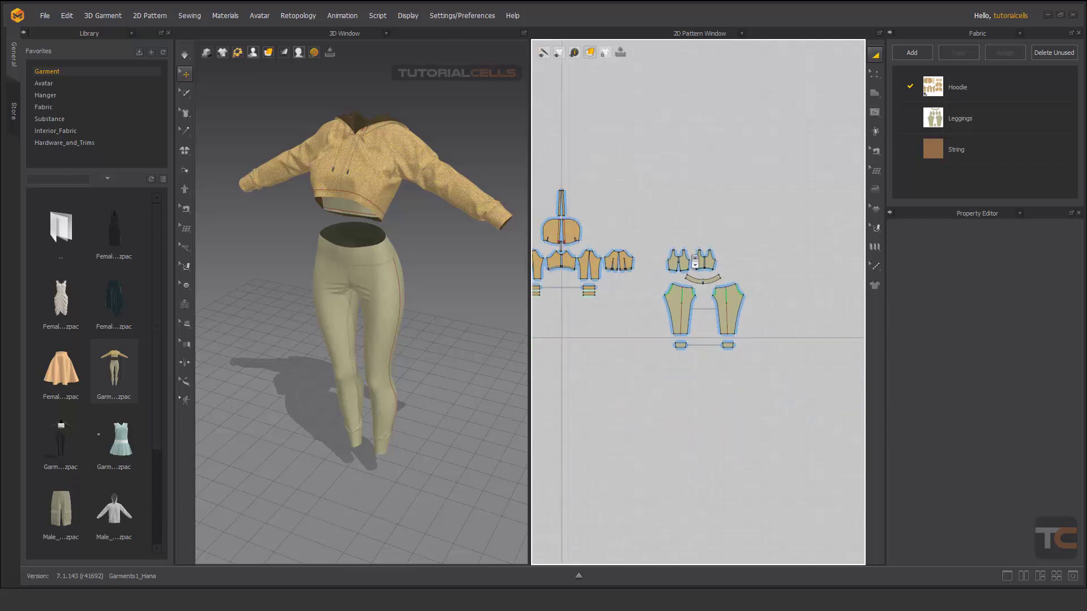
pyautogui.scroll(5, 693, 260)
pyautogui.scroll(-4, 692, 259)
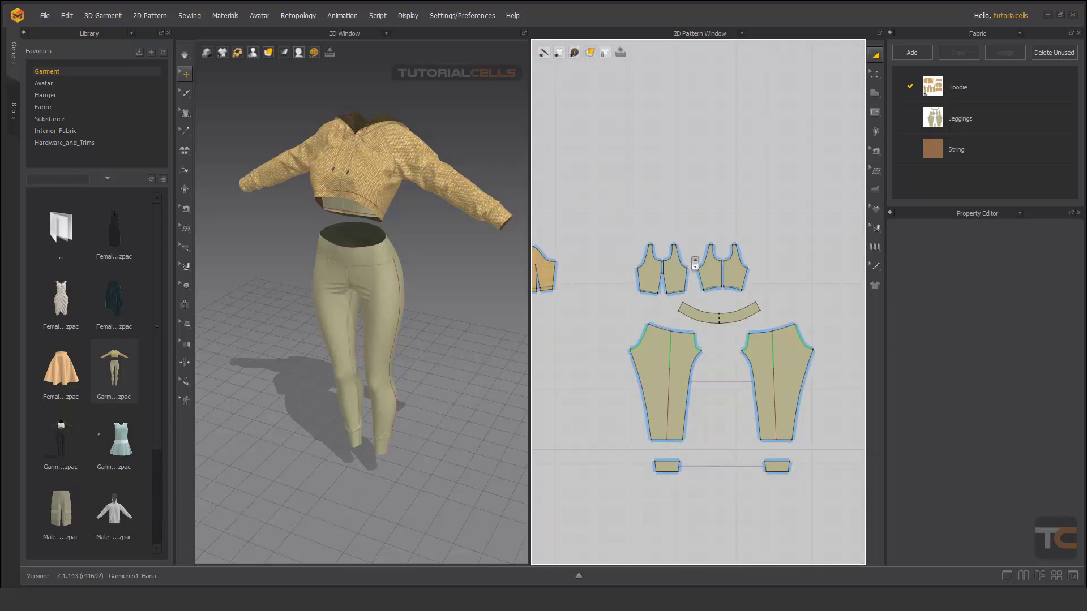
pyautogui.scroll(2, 695, 263)
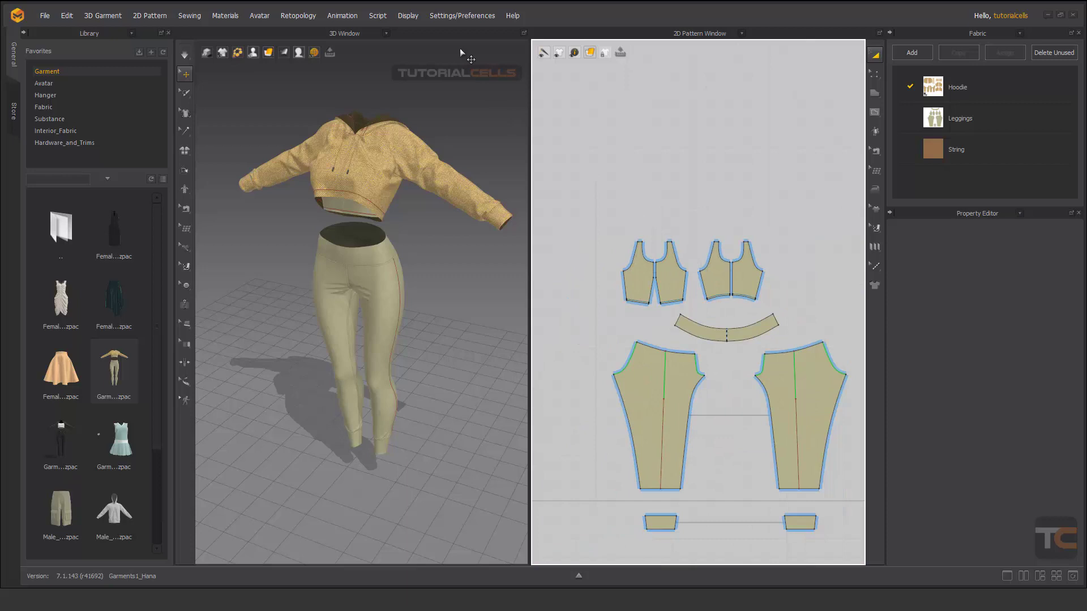
# - Examine the zoom direction options in the View Controls preferences and close the preferences
pyautogui.click(474, 17)
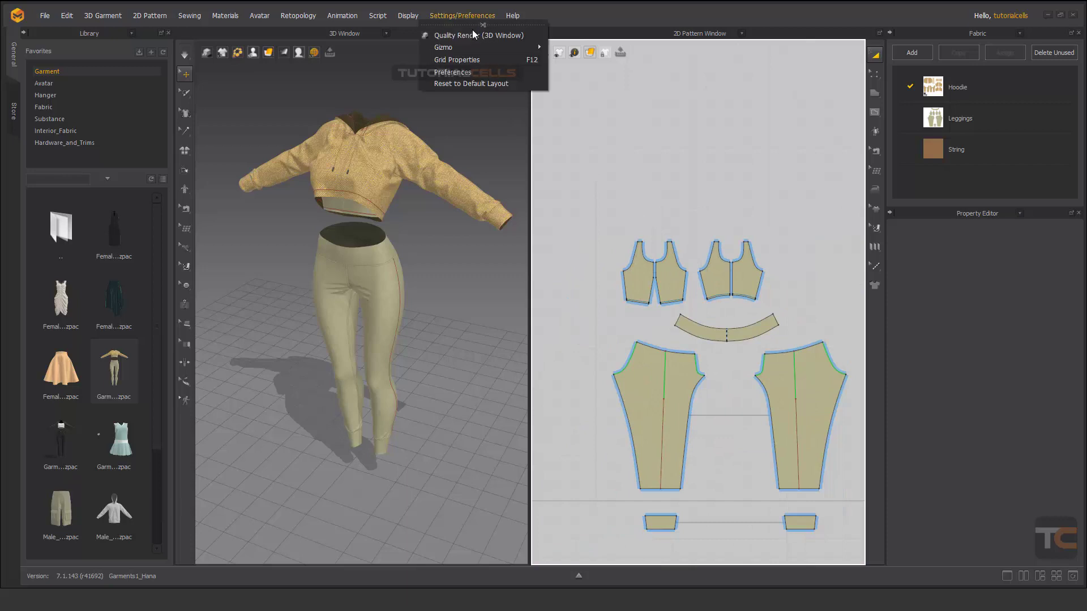
pyautogui.click(470, 73)
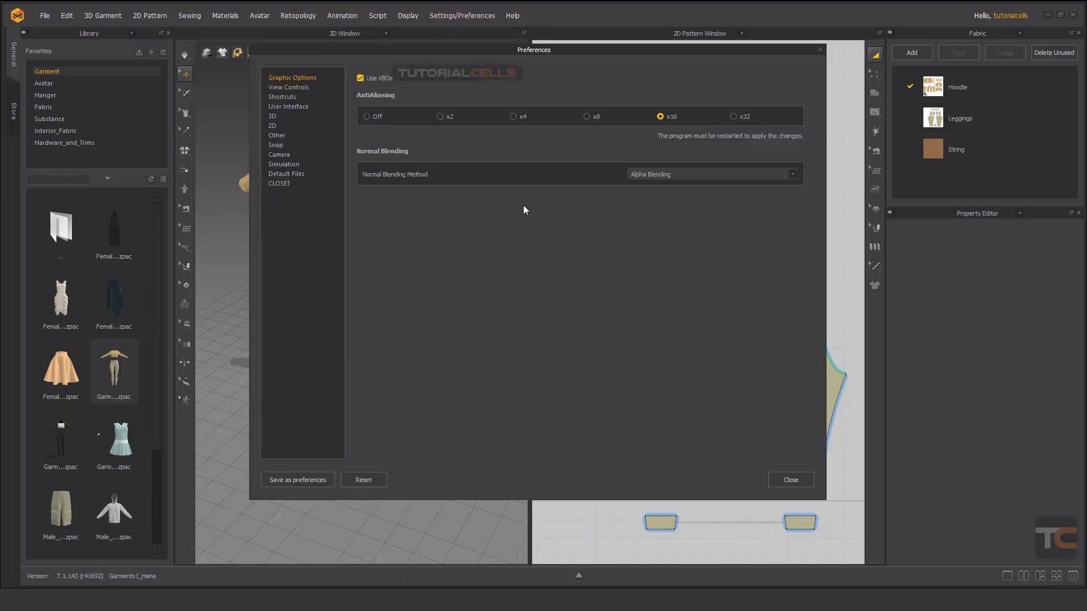
pyautogui.click(304, 89)
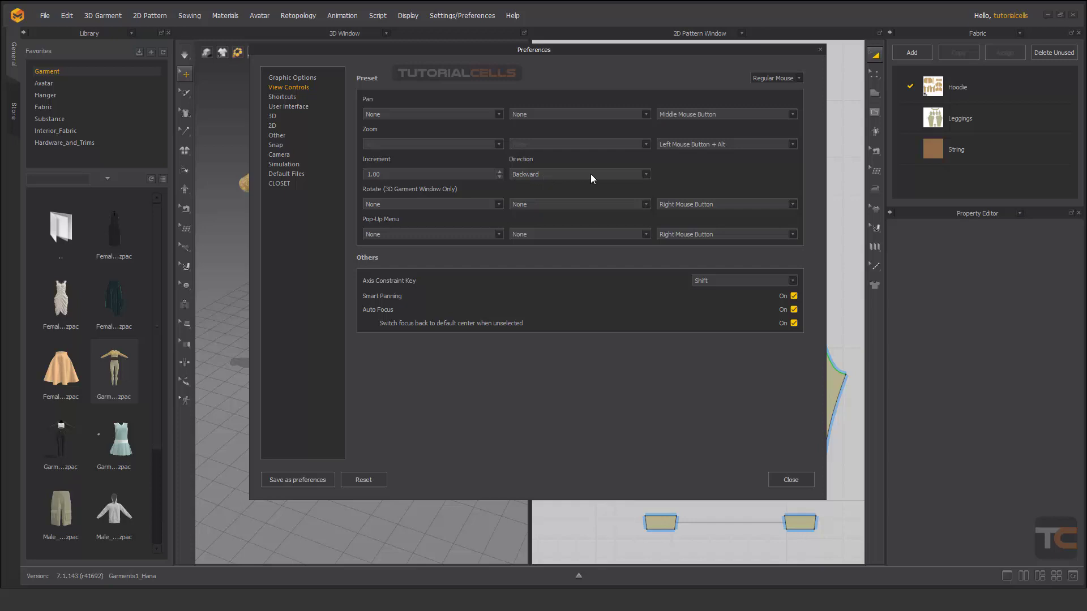
pyautogui.click(645, 173)
pyautogui.click(543, 182)
pyautogui.click(547, 174)
pyautogui.click(525, 183)
pyautogui.click(790, 480)
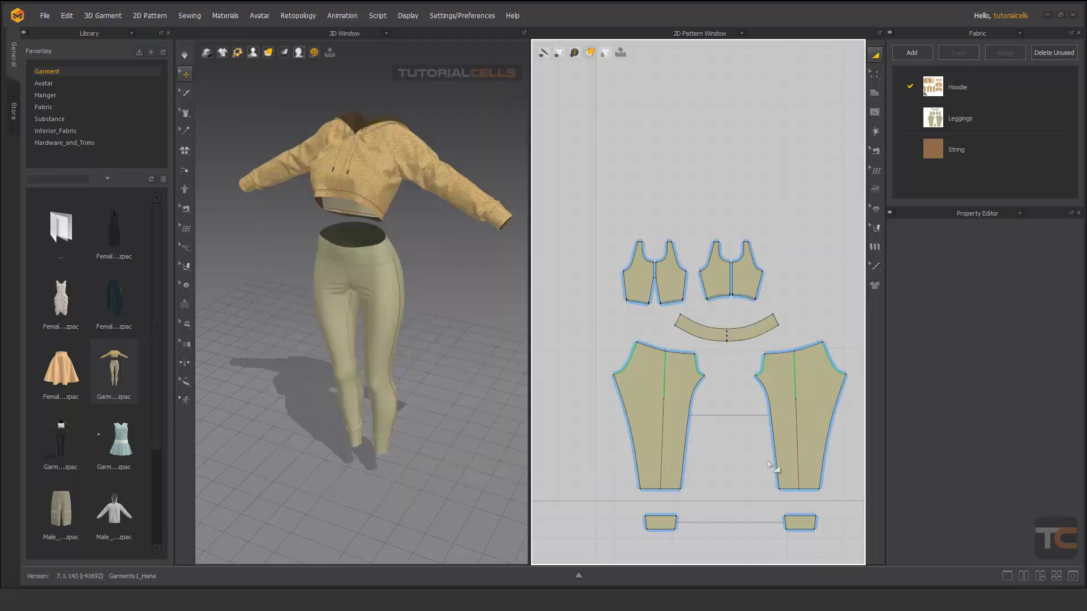
# - Check the zoom behaviour on the bodice and leggings patterns in the 2D Pattern Window
pyautogui.scroll(3, 720, 365)
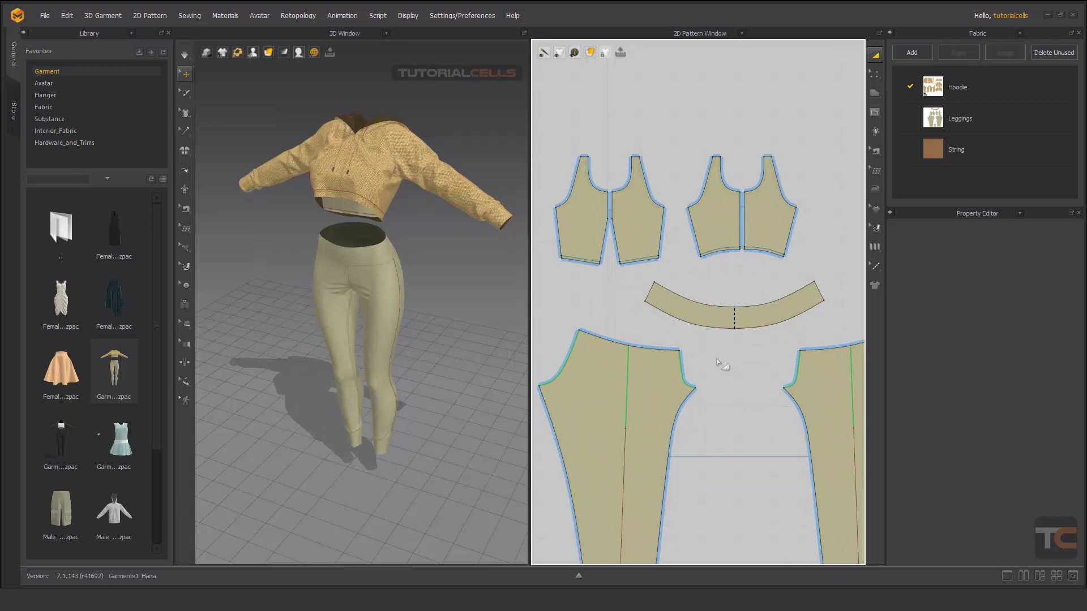
pyautogui.scroll(2, 720, 365)
pyautogui.scroll(-6, 720, 365)
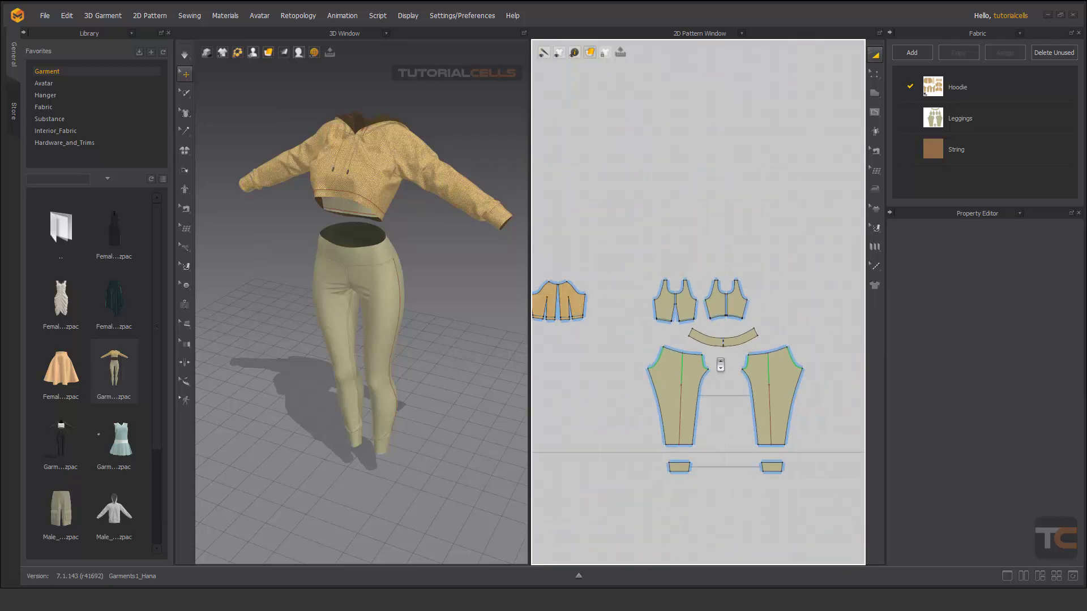
pyautogui.scroll(3, 720, 366)
pyautogui.scroll(-3, 720, 365)
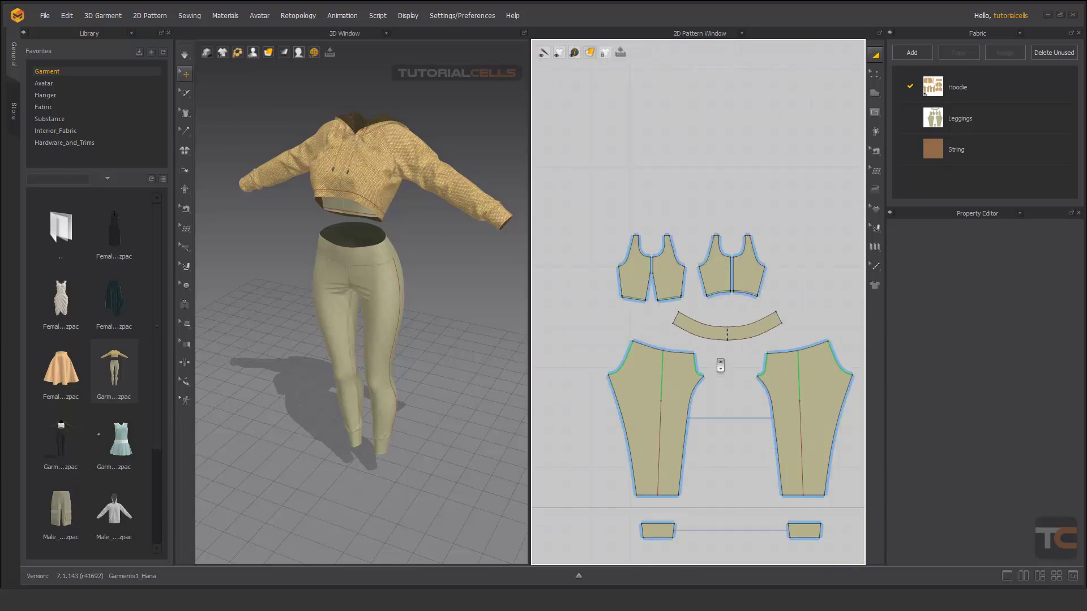
pyautogui.scroll(5, 720, 365)
pyautogui.scroll(-1, 720, 365)
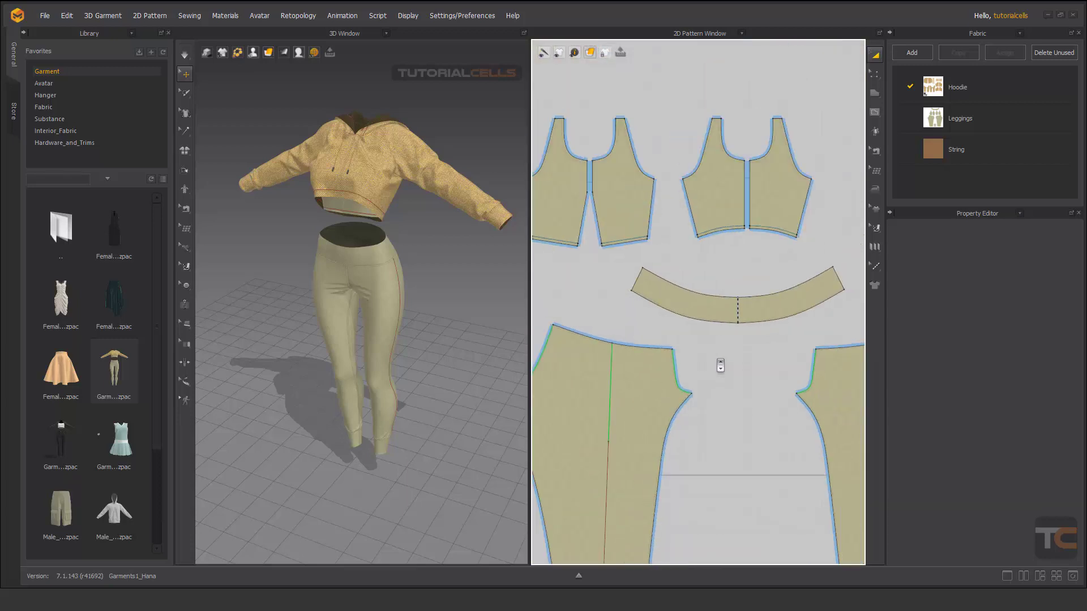
# - Examine the garment's waist area in the 3D Window from a higher angle and at different zoom levels
pyautogui.click(442, 260)
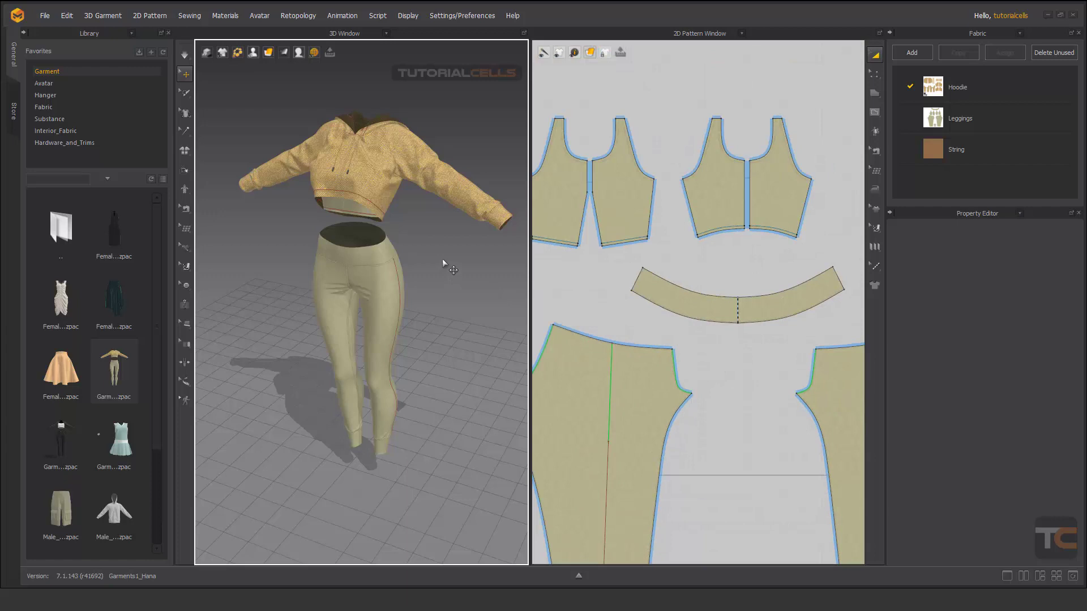
pyautogui.moveTo(445, 252)
pyautogui.mouseDown(button='right')
pyautogui.moveTo(413, 219)
pyautogui.moveTo(446, 252)
pyautogui.moveTo(442, 262)
pyautogui.mouseUp(button='right')
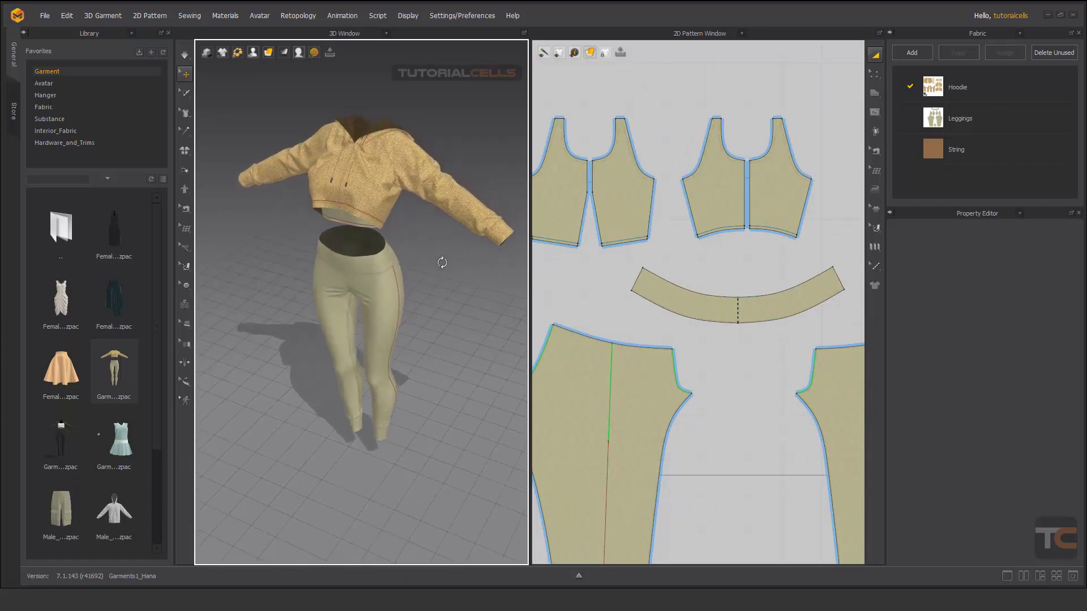
pyautogui.moveTo(361, 221)
pyautogui.mouseDown(button='middle')
pyautogui.moveTo(387, 265)
pyautogui.moveTo(334, 224)
pyautogui.moveTo(393, 219)
pyautogui.moveTo(367, 237)
pyautogui.moveTo(390, 224)
pyautogui.moveTo(371, 229)
pyautogui.mouseUp(button='middle')
pyautogui.scroll(5, 369, 222)
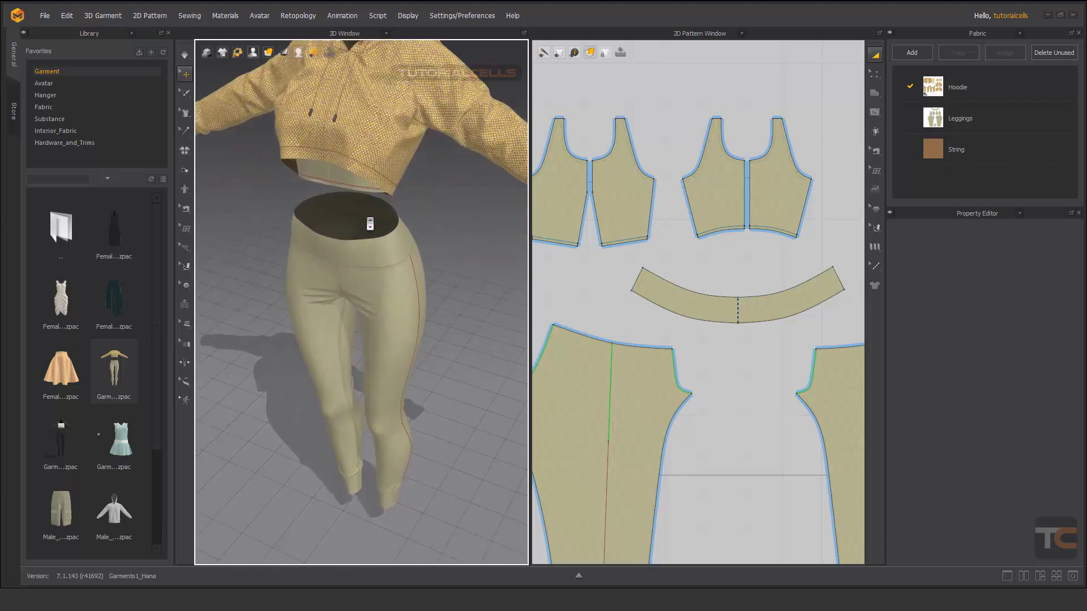
pyautogui.scroll(-5, 373, 226)
pyautogui.scroll(8, 381, 220)
pyautogui.scroll(-6, 380, 220)
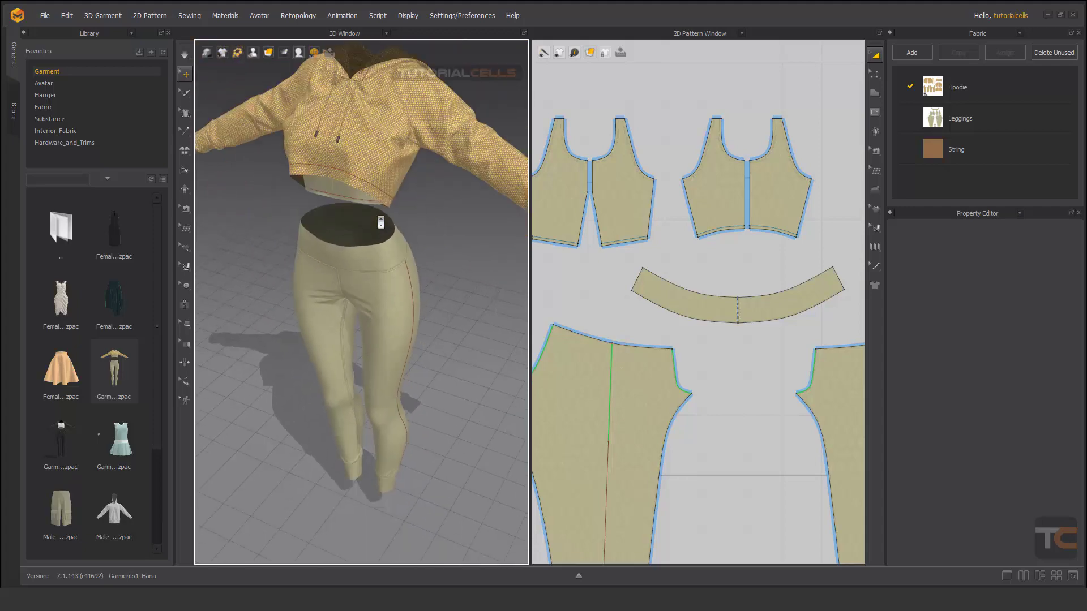
pyautogui.scroll(8, 377, 173)
pyautogui.scroll(-6, 374, 173)
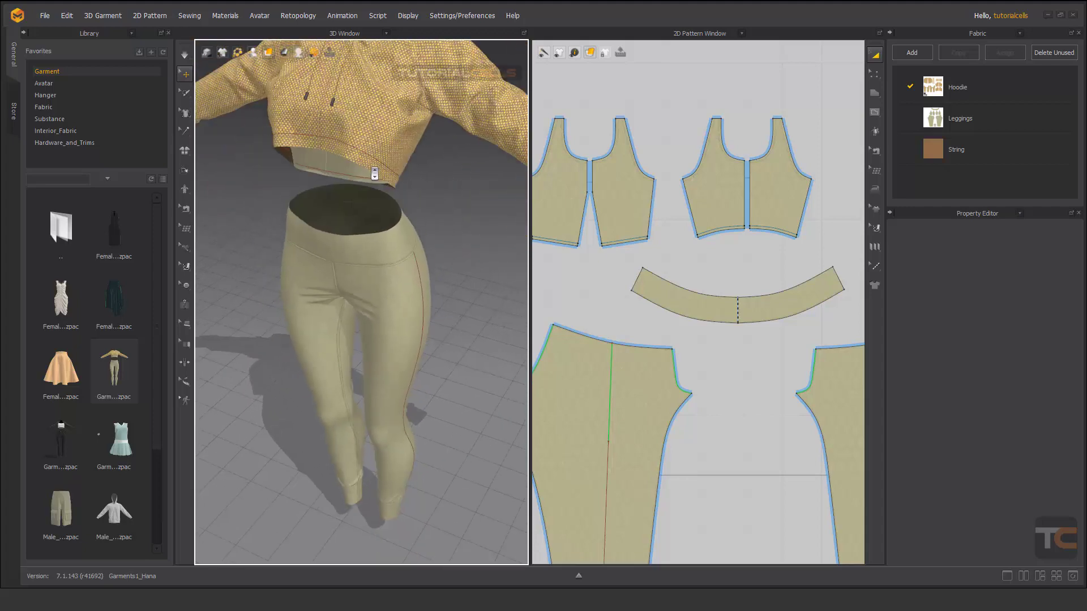
# - Examine the hood and the end of one hoodie sleeve up close in the 3D Window
pyautogui.moveTo(382, 148); pyautogui.dragTo(385, 281, button='middle')
pyautogui.scroll(6, 385, 281)
pyautogui.scroll(-5, 385, 281)
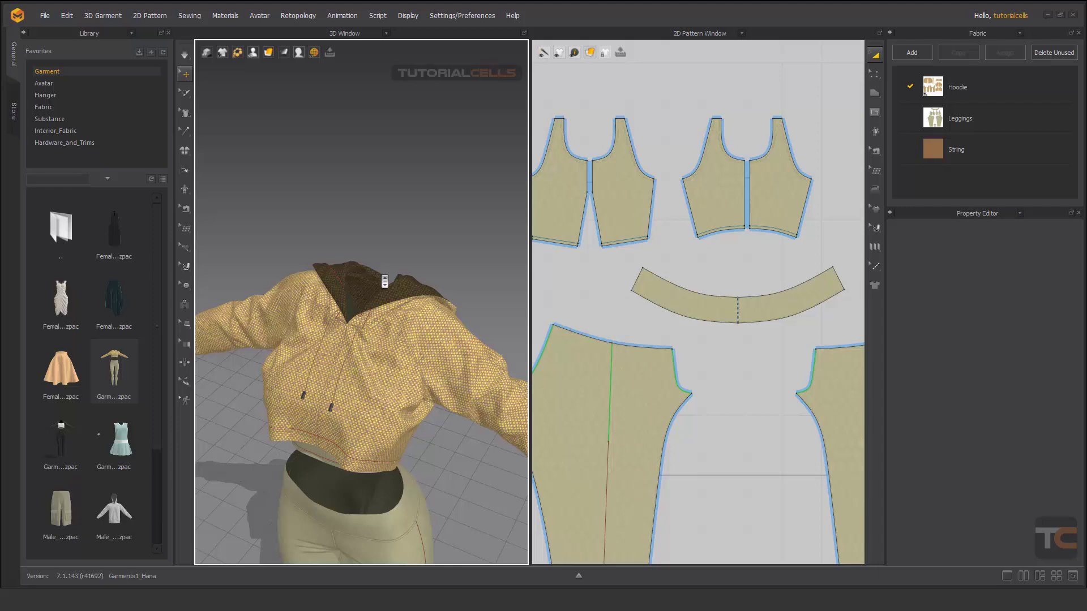
pyautogui.scroll(8, 361, 318)
pyautogui.scroll(-3, 361, 318)
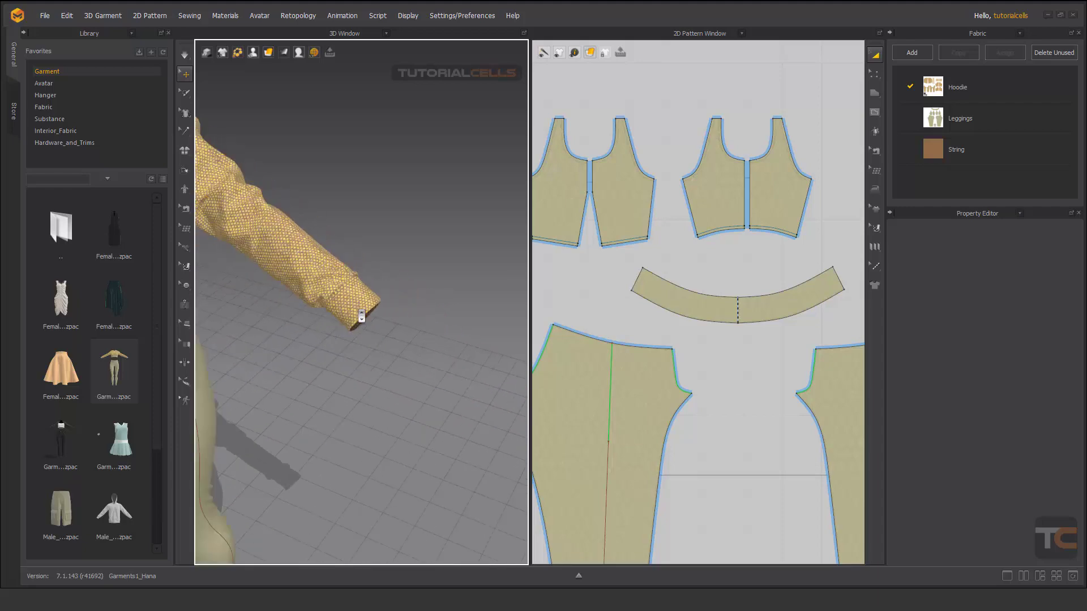
pyautogui.moveTo(367, 293)
pyautogui.mouseDown(button='right')
pyautogui.moveTo(290, 254)
pyautogui.moveTo(349, 235)
pyautogui.moveTo(371, 294)
pyautogui.mouseUp(button='right')
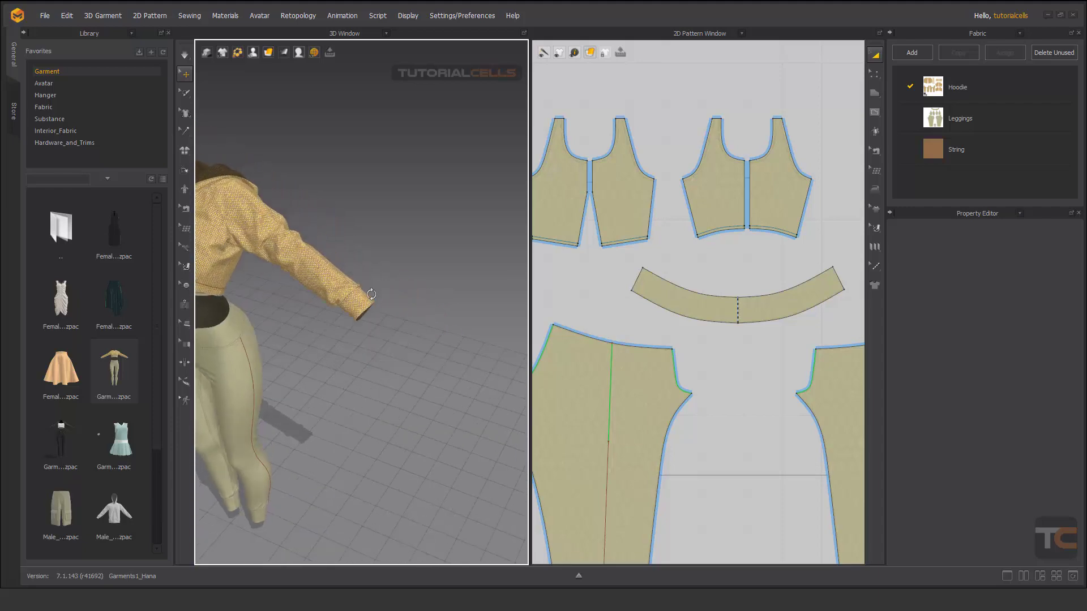
# - Select the hoodie sleeve's cuff to inspect its gizmo and set the gizmo to Local Coordinate
pyautogui.click(341, 302)
pyautogui.scroll(6, 366, 317)
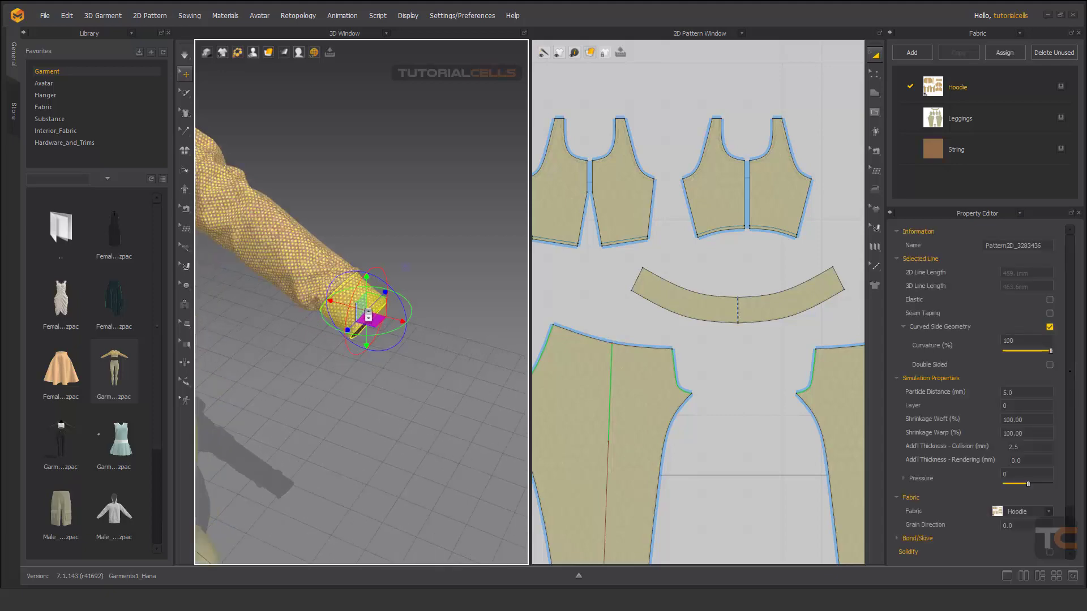
pyautogui.moveTo(337, 298); pyautogui.dragTo(366, 309, button='right')
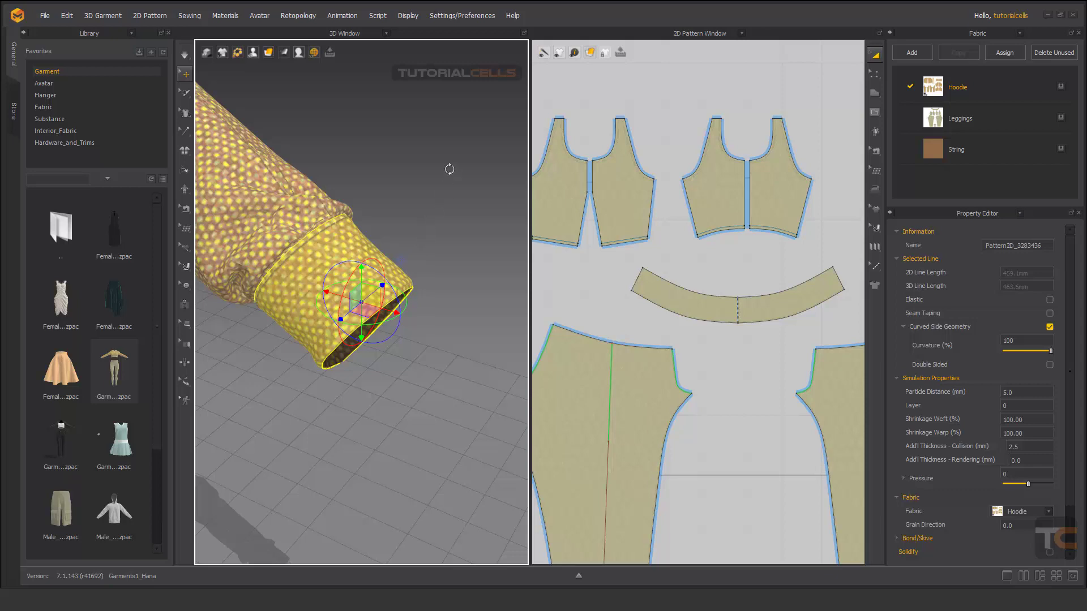
pyautogui.rightClick(450, 169)
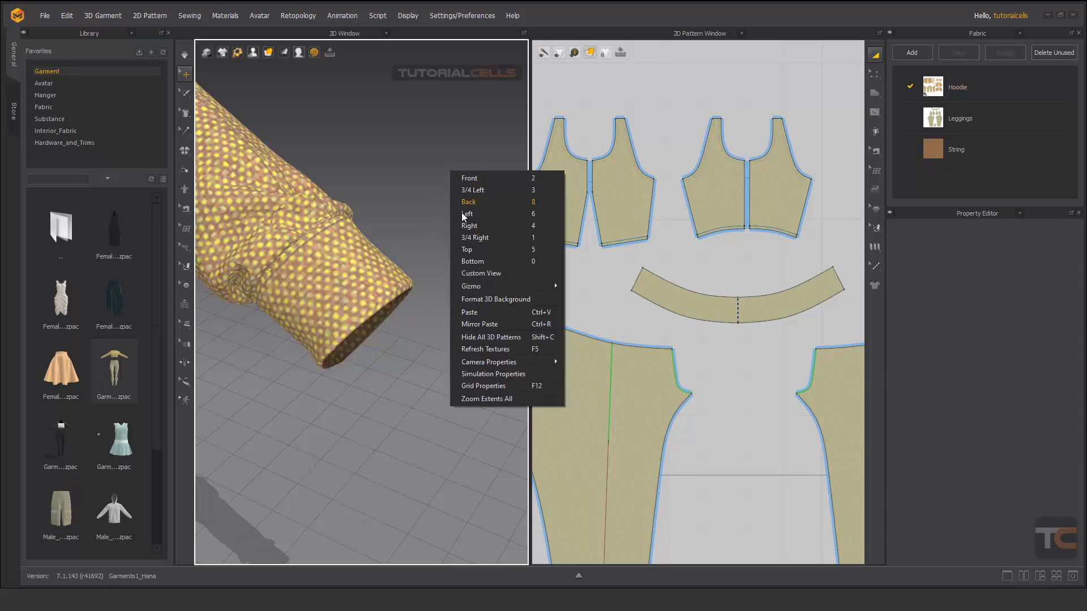
pyautogui.moveTo(475, 288)
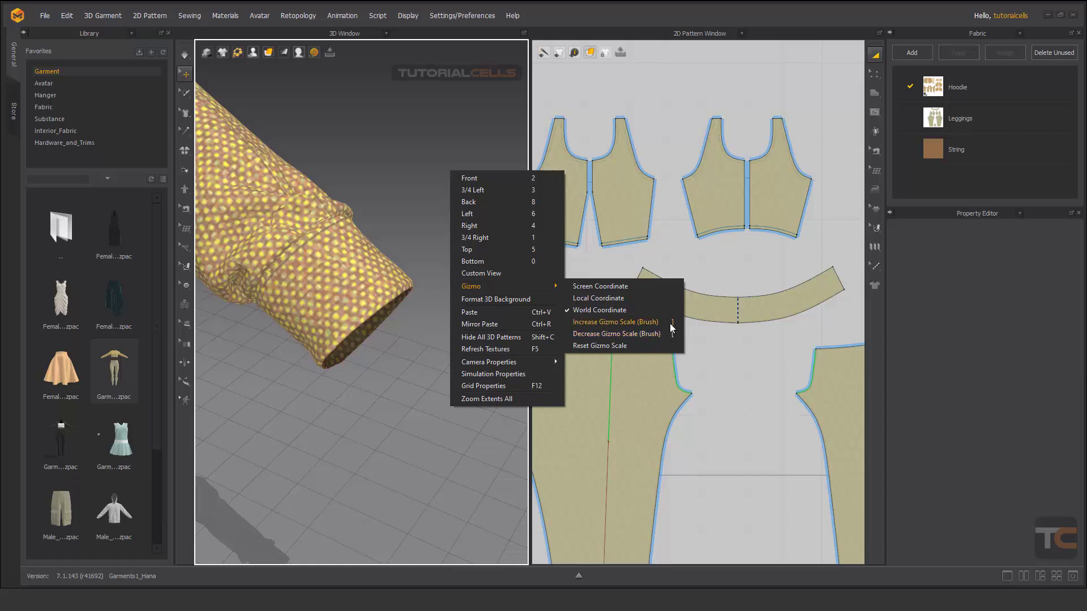
pyautogui.click(589, 299)
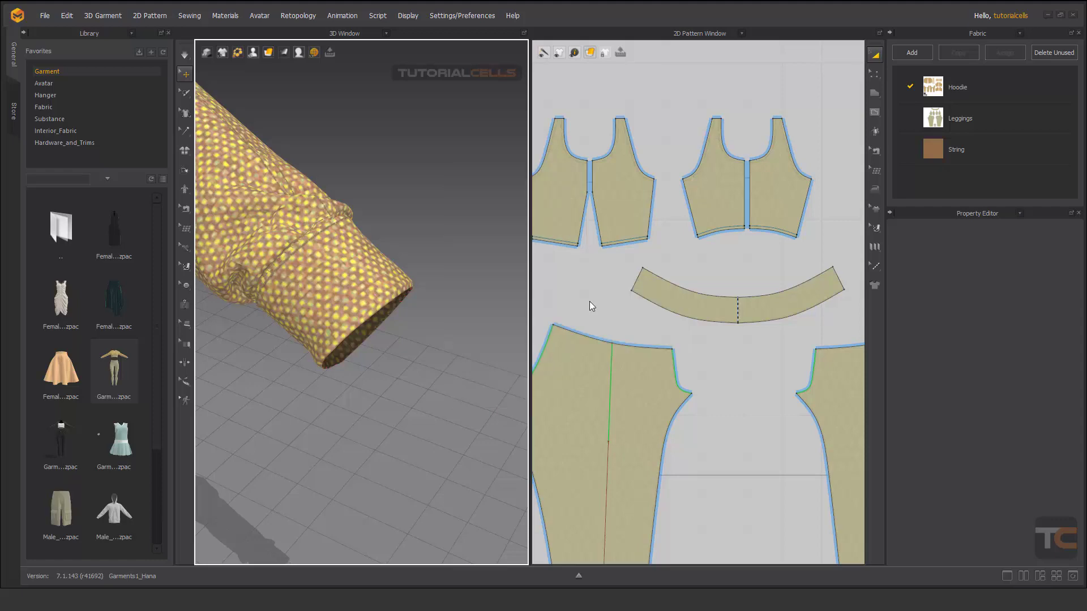
# - Select the cuff, the sleeve and the hoodie's front in turn to examine the gizmo orientation on each piece
pyautogui.click(397, 289)
pyautogui.moveTo(434, 297); pyautogui.dragTo(405, 277, button='right')
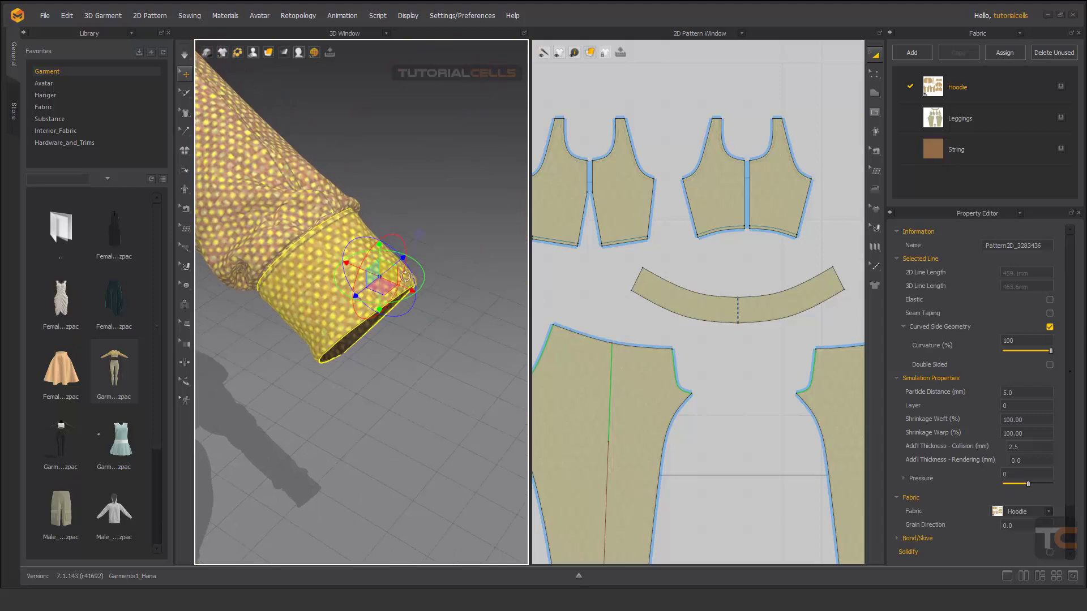
pyautogui.click(259, 200)
pyautogui.scroll(-4, 263, 209)
pyautogui.scroll(3, 292, 251)
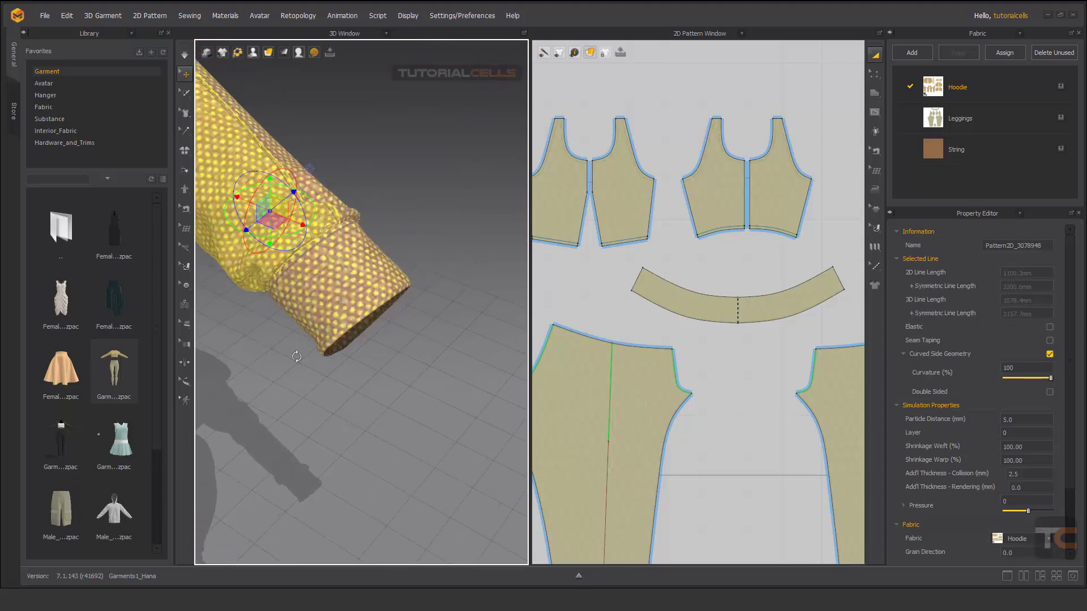
pyautogui.scroll(-10, 290, 413)
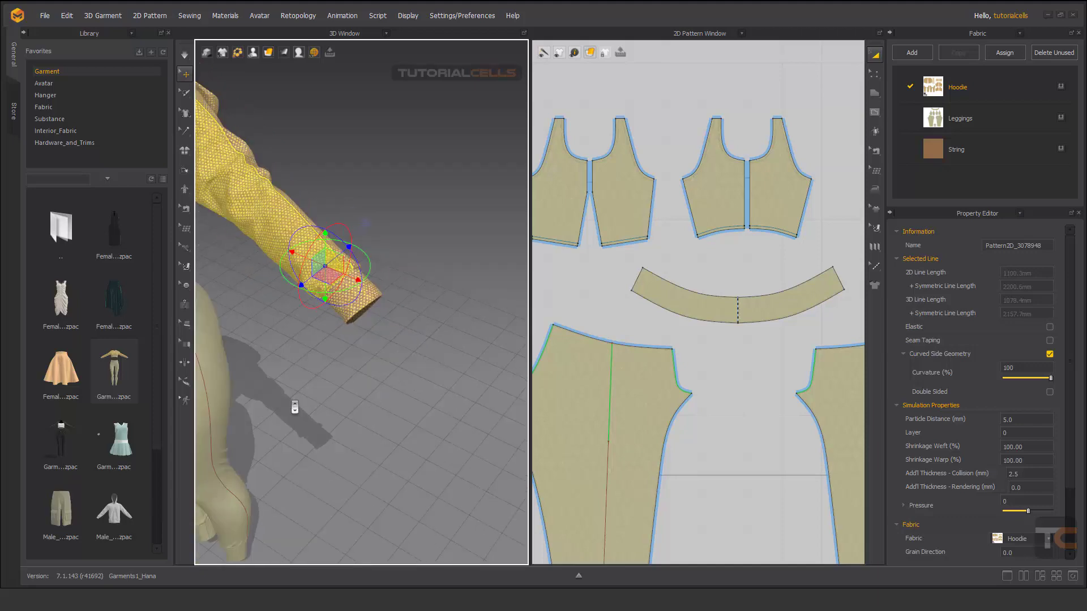
pyautogui.moveTo(321, 413); pyautogui.dragTo(407, 370, button='right')
pyautogui.moveTo(407, 371); pyautogui.dragTo(412, 369, button='middle')
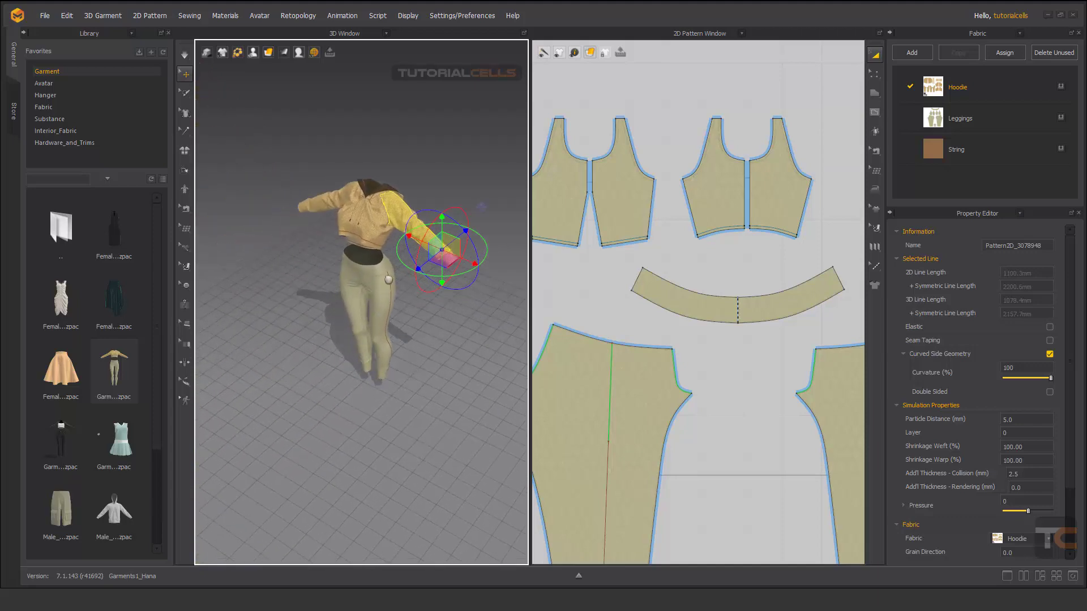
pyautogui.click(369, 203)
pyautogui.click(350, 206)
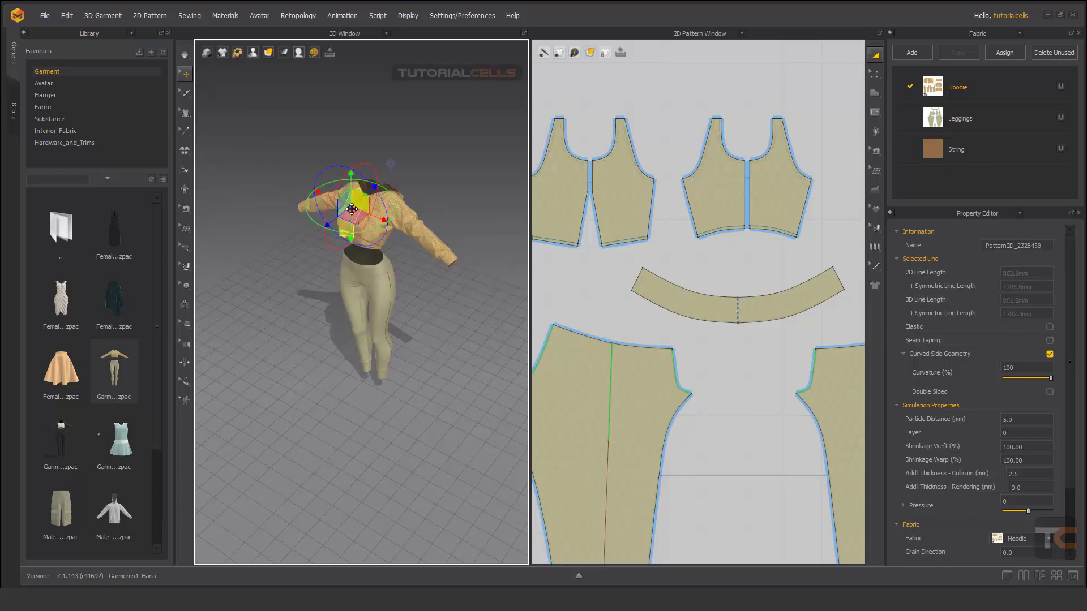
# - Set the gizmo to World Coordinate and select a leggings leg and each hoodie sleeve in turn
pyautogui.rightClick(473, 191)
pyautogui.moveTo(504, 309)
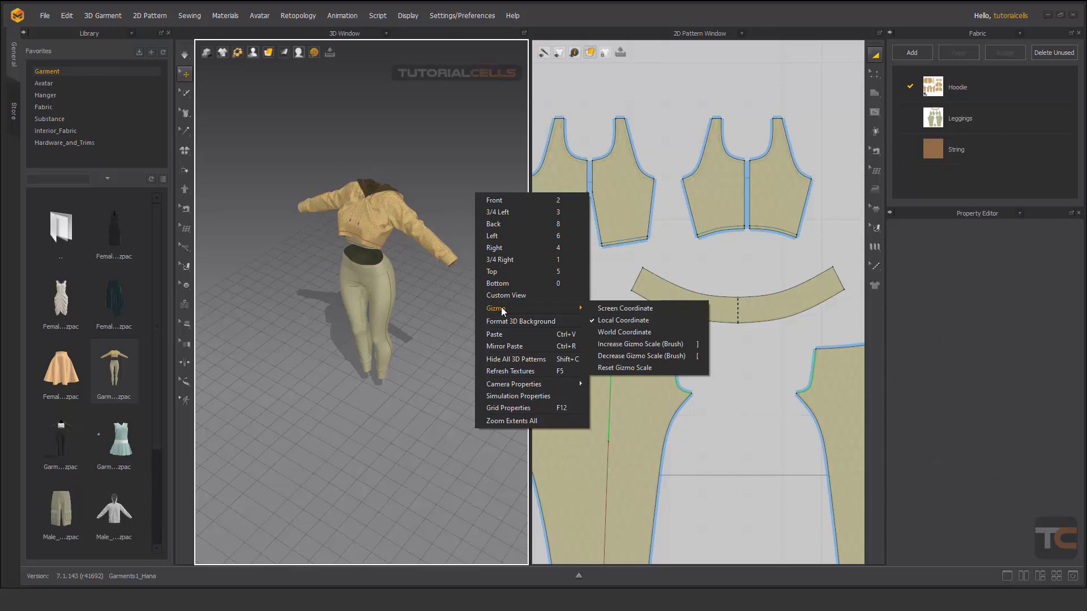
pyautogui.click(610, 334)
pyautogui.click(386, 289)
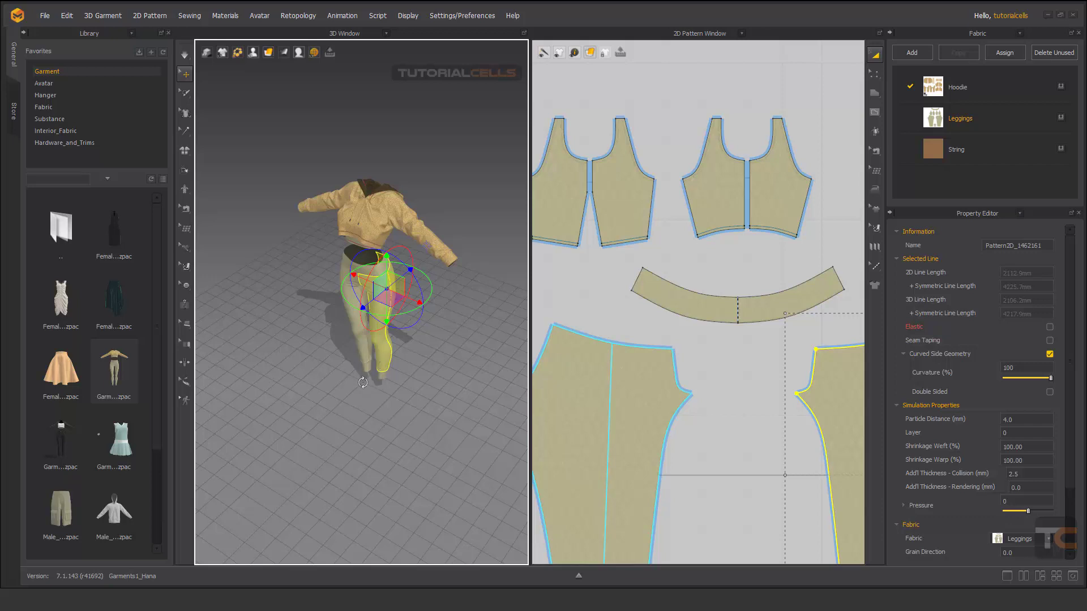
pyautogui.click(330, 199)
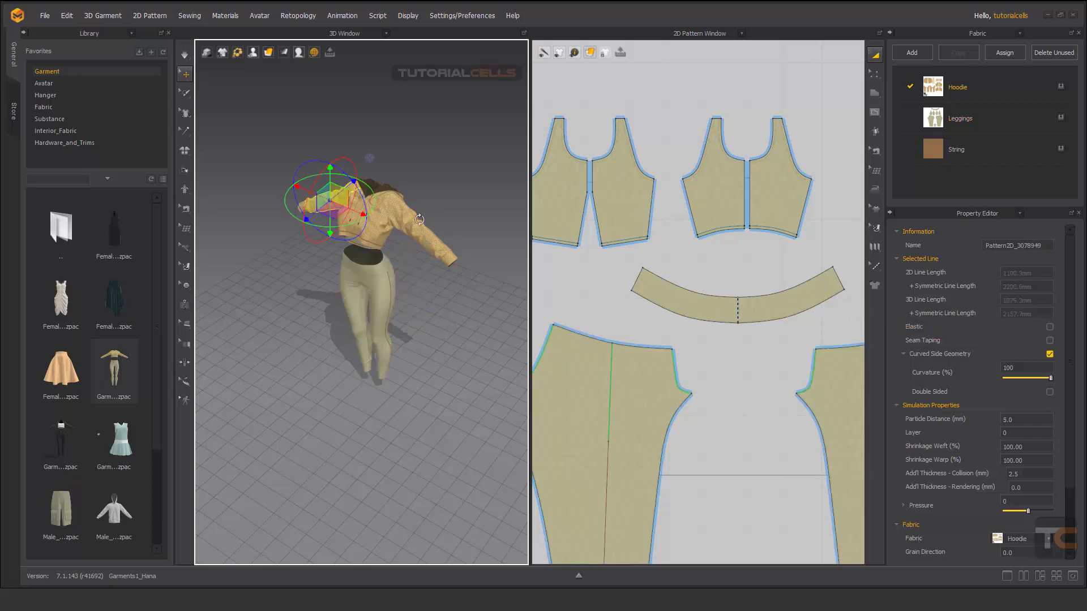
pyautogui.click(393, 200)
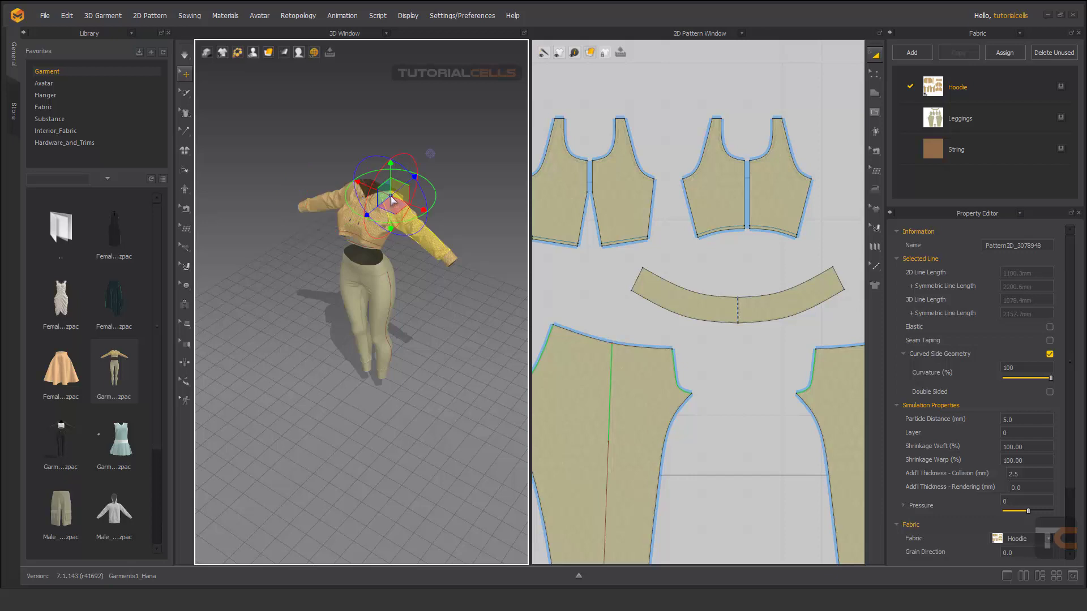
# - Move one leggings leg panel sideways with the gizmo in the 3D Window and simulate the garment to pull it back into place
pyautogui.click(470, 212)
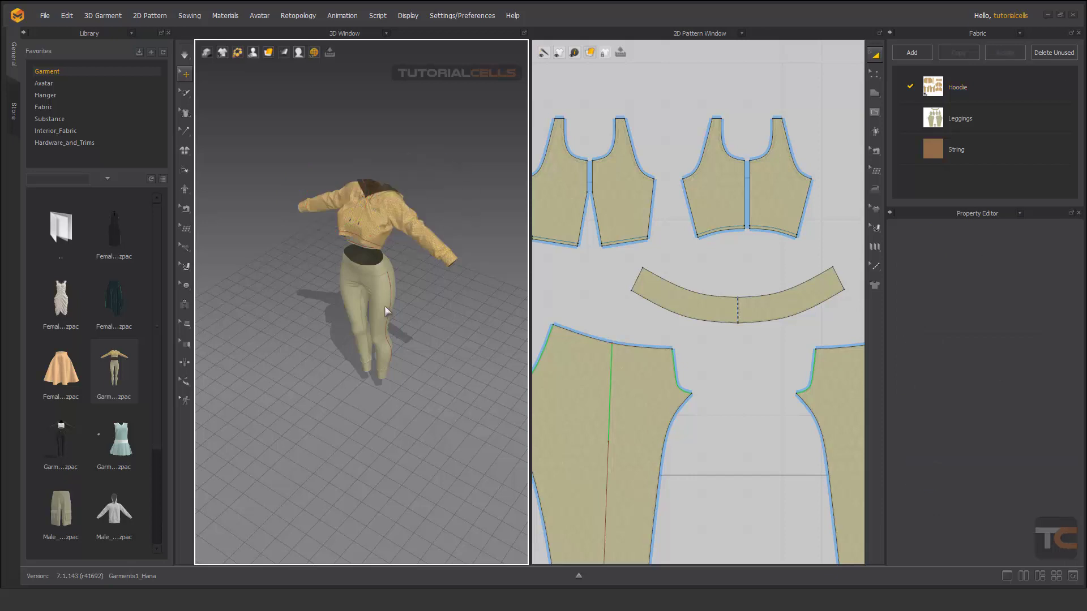
pyautogui.scroll(3, 408, 275)
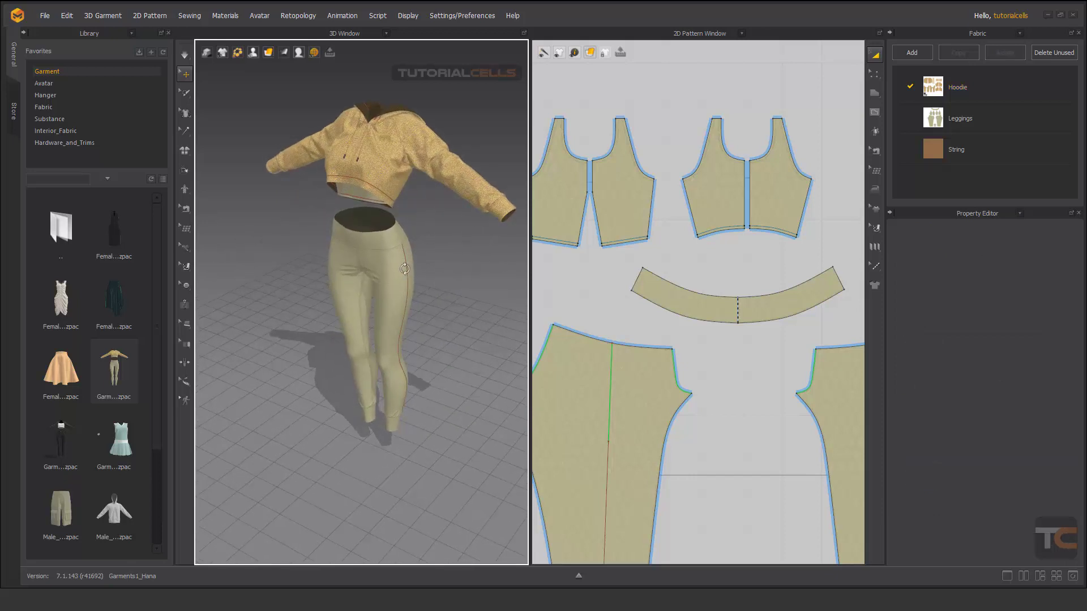
pyautogui.click(408, 275)
pyautogui.moveTo(427, 277); pyautogui.dragTo(457, 283)
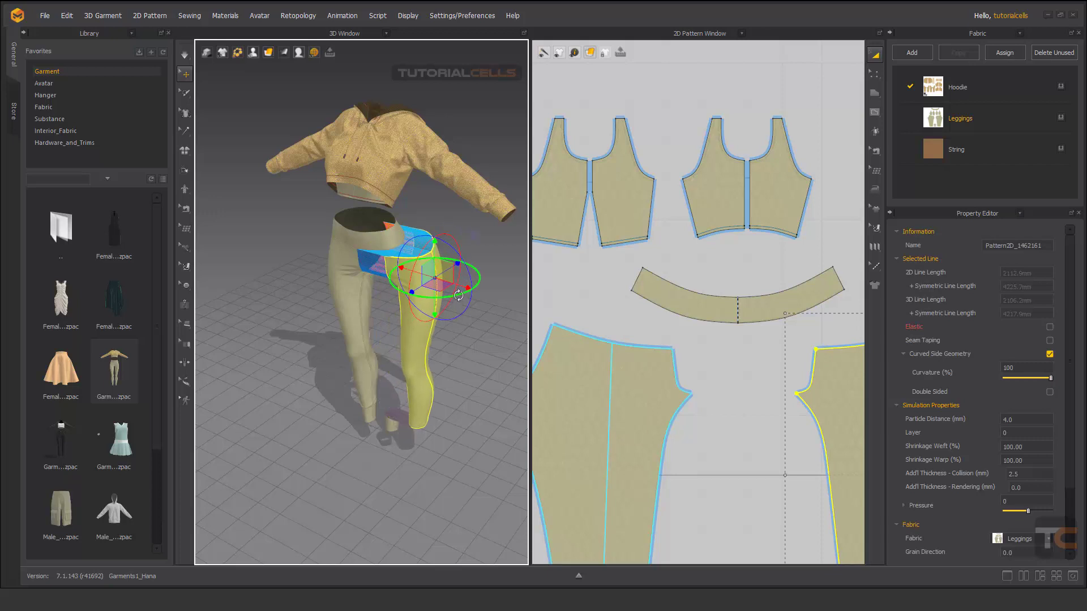
pyautogui.press('space')
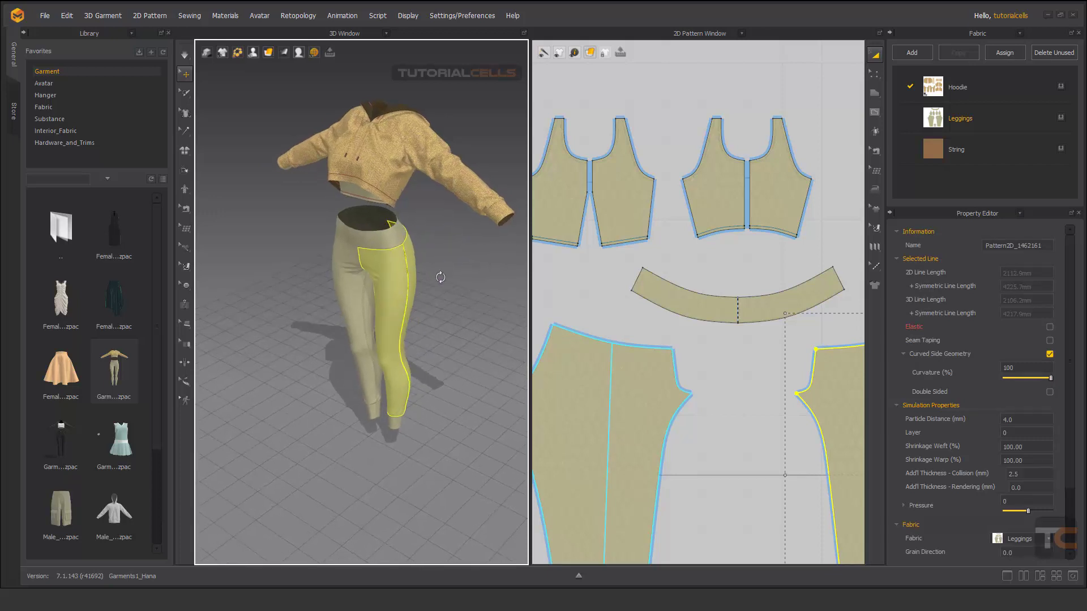
# - Examine the full set of leggings patterns in the 2D Pattern Window and deselect the leg panel
pyautogui.scroll(-4, 689, 243)
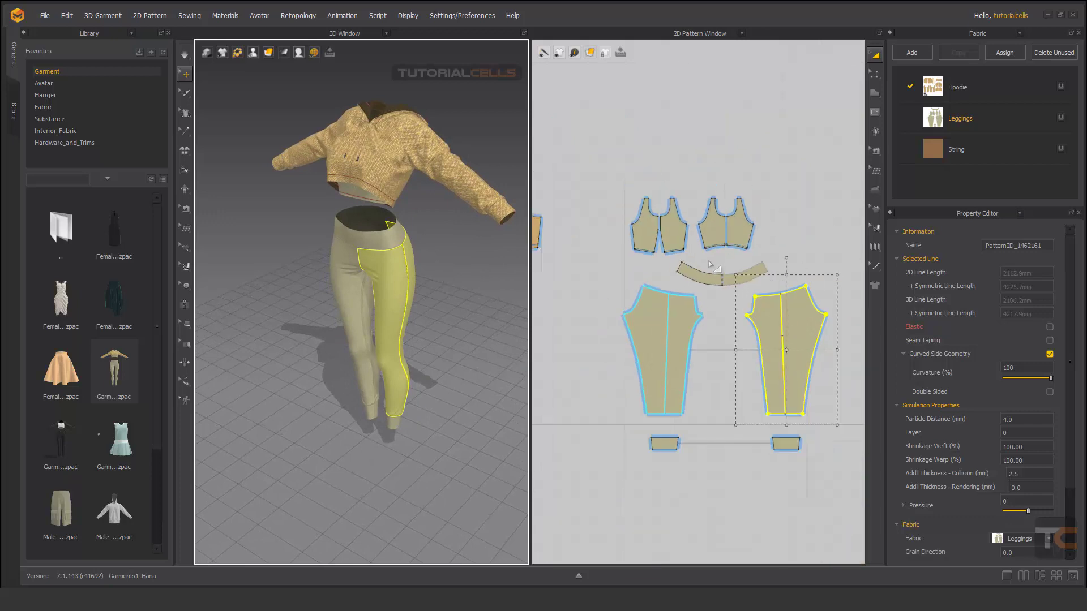
pyautogui.moveTo(692, 262); pyautogui.dragTo(654, 238, button='middle')
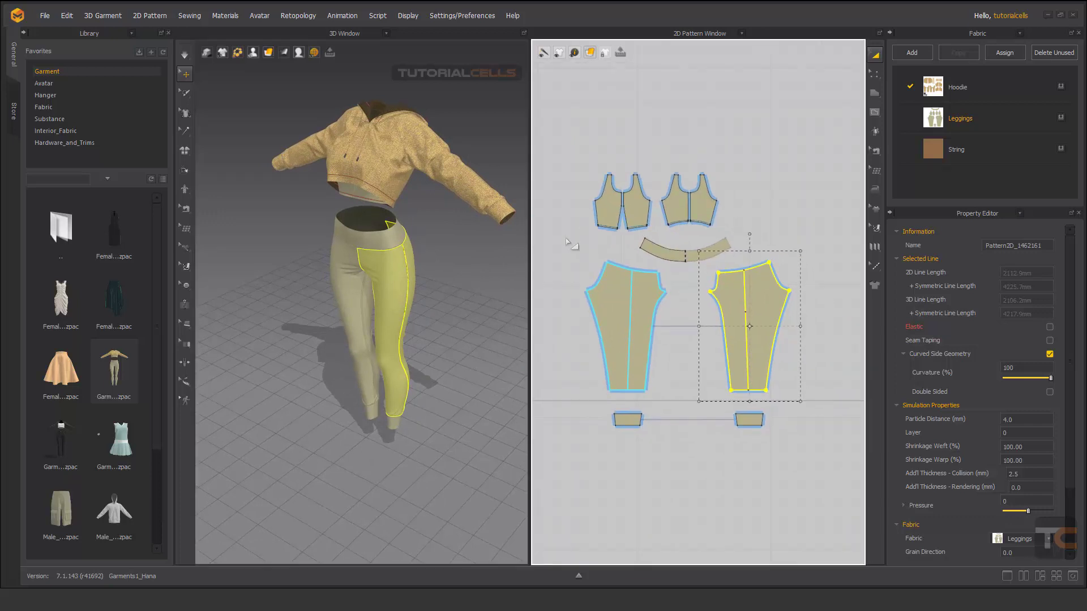
pyautogui.click(440, 249)
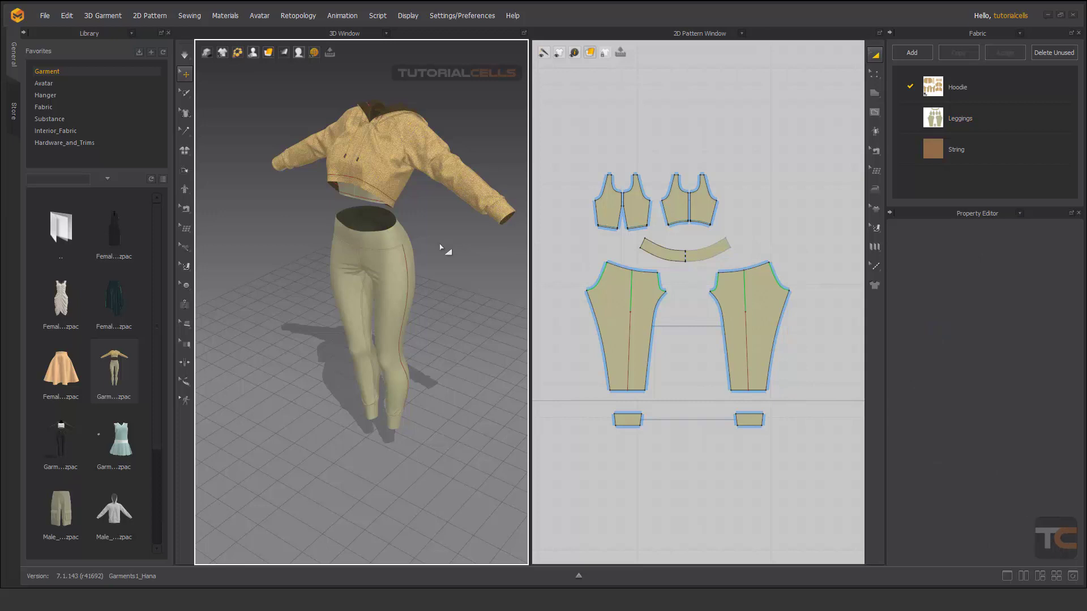
pyautogui.moveTo(441, 247); pyautogui.dragTo(428, 255, button='middle')
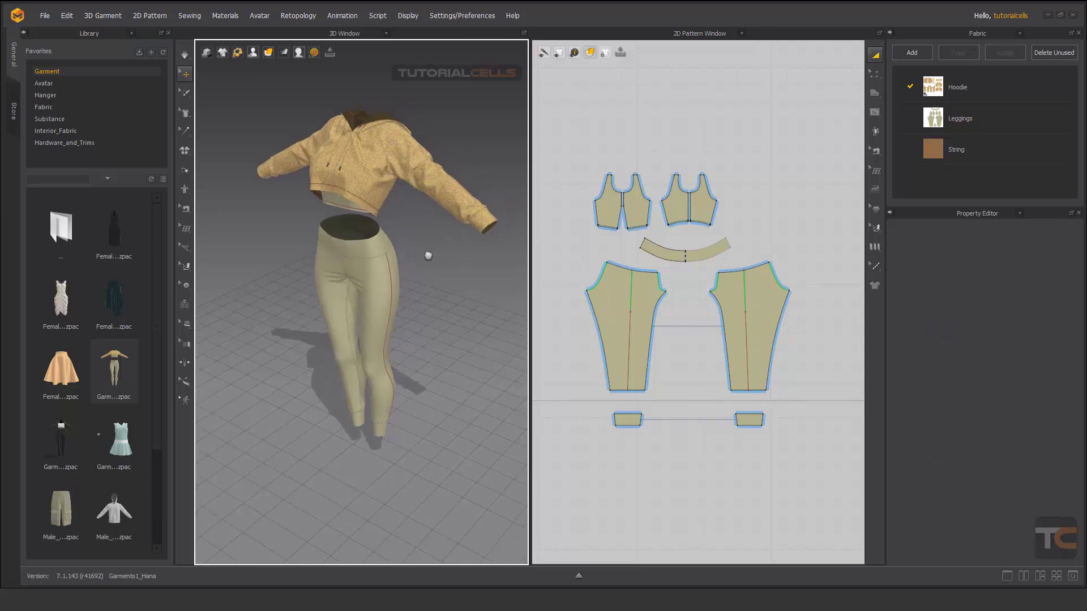